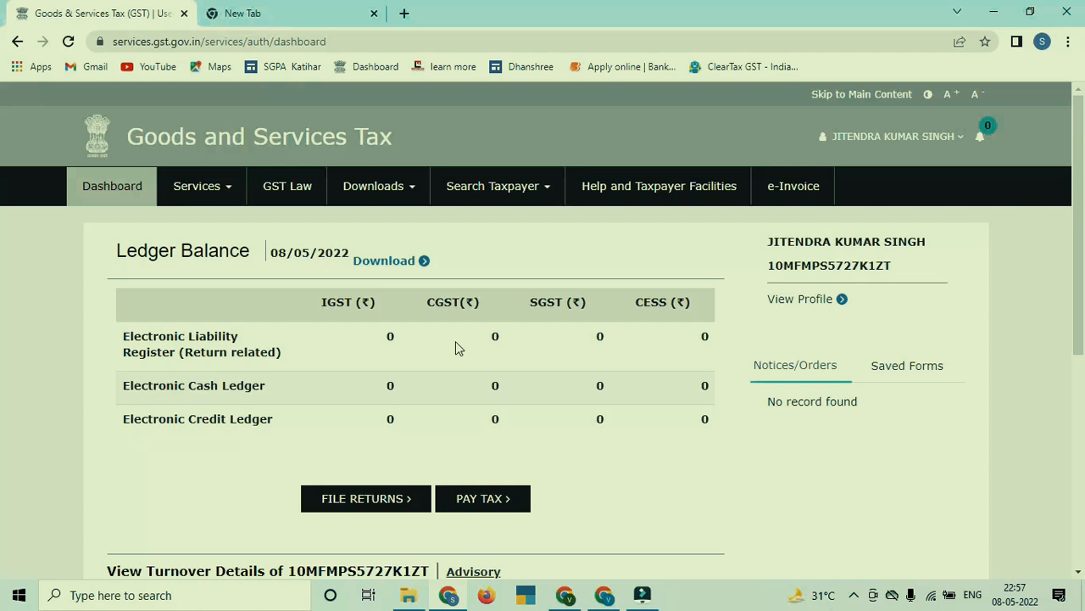
left_click(212, 200)
mouse_move(260, 231)
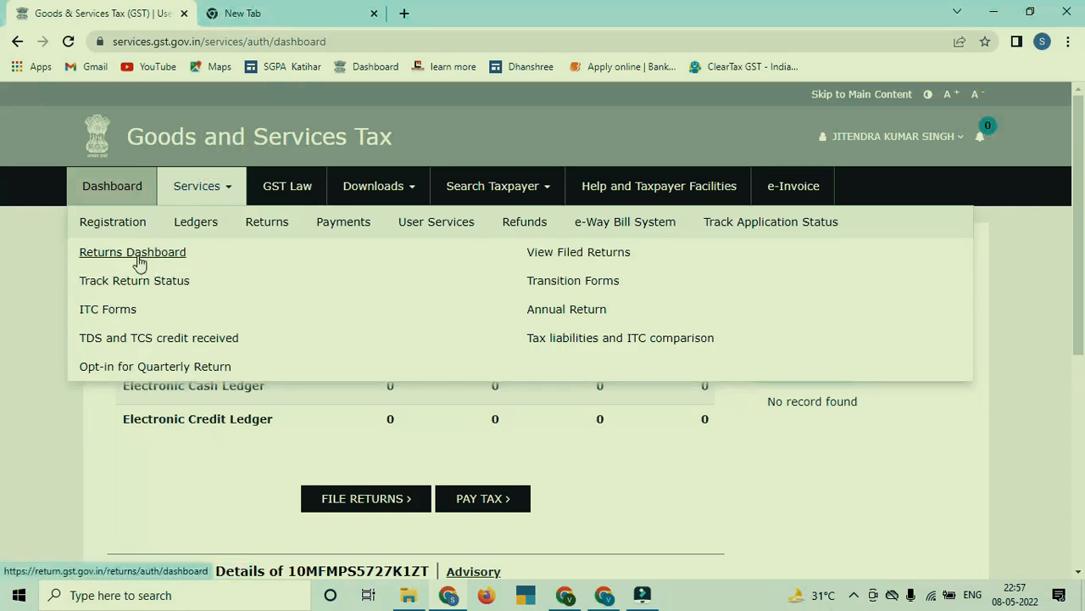
left_click(201, 476)
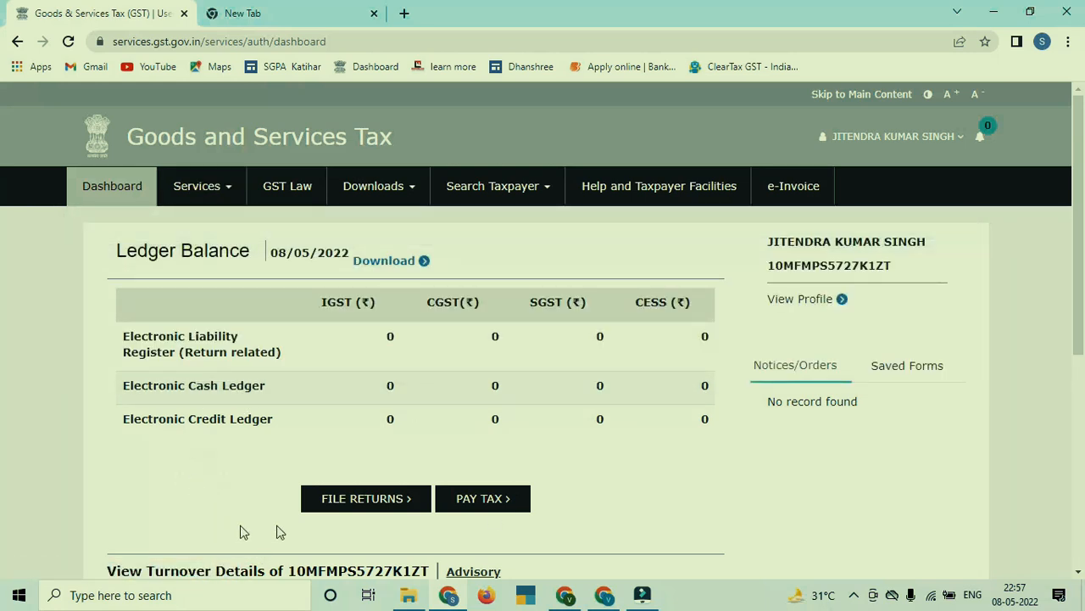
left_click(208, 190)
mouse_move(318, 225)
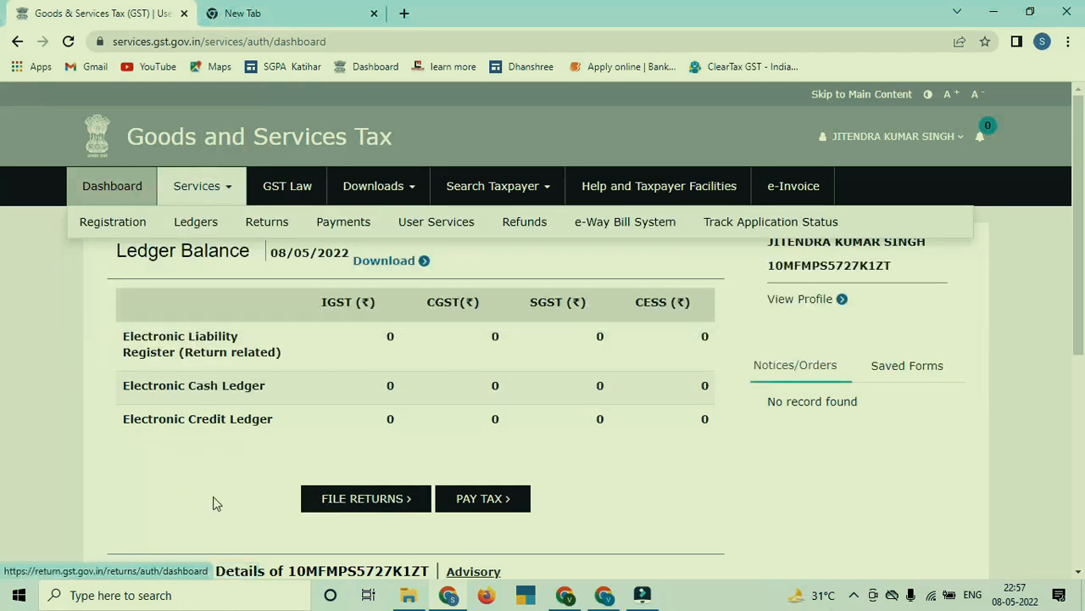
Open the return filing page and search for the April returns of Quarter 1, financial year 2022-23
left_click(348, 506)
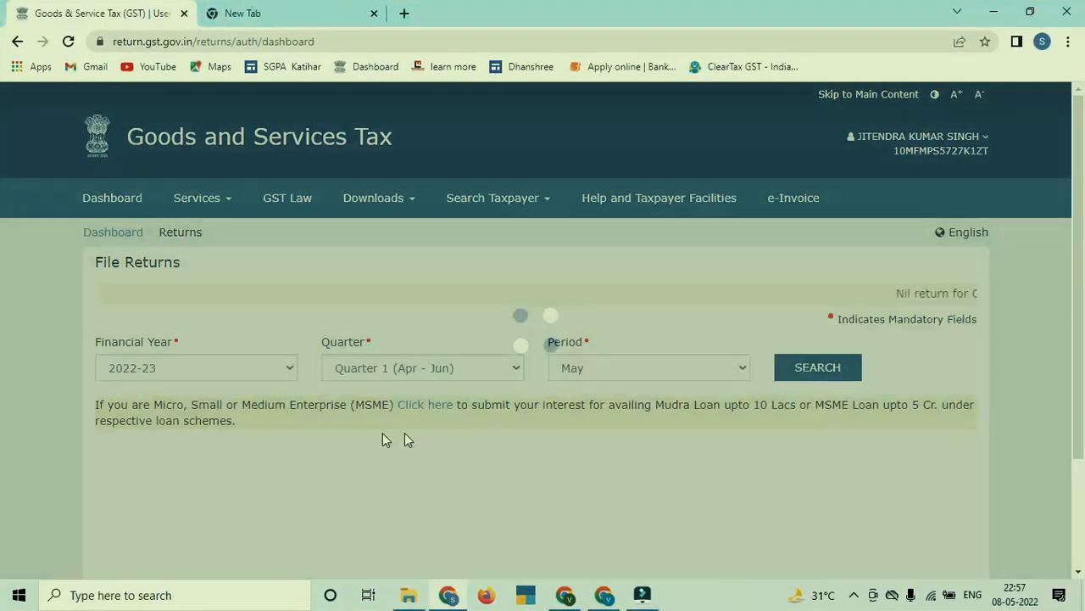
left_click(607, 367)
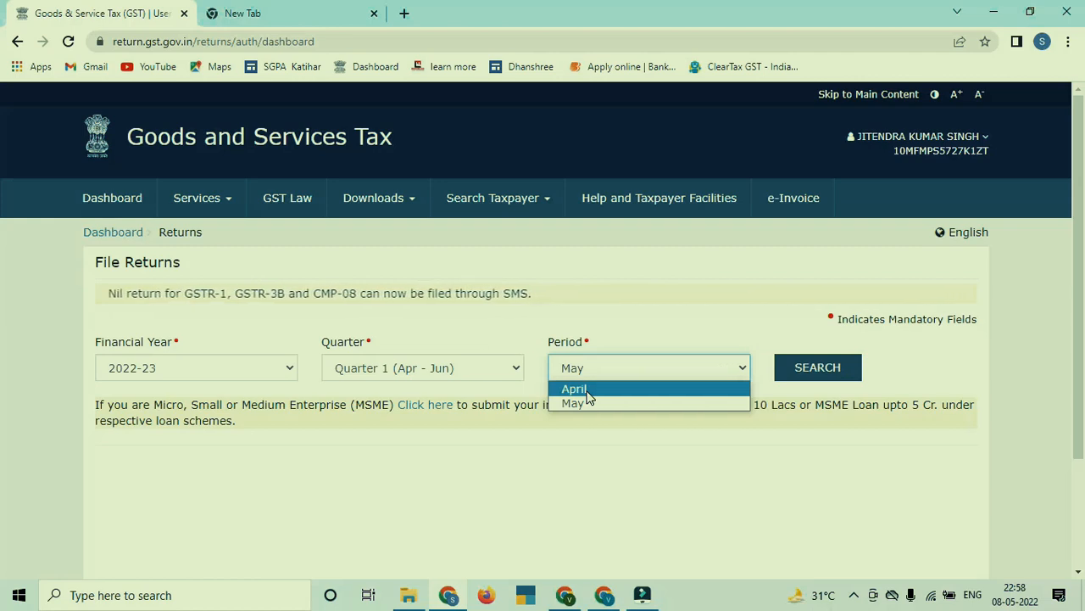
left_click(574, 389)
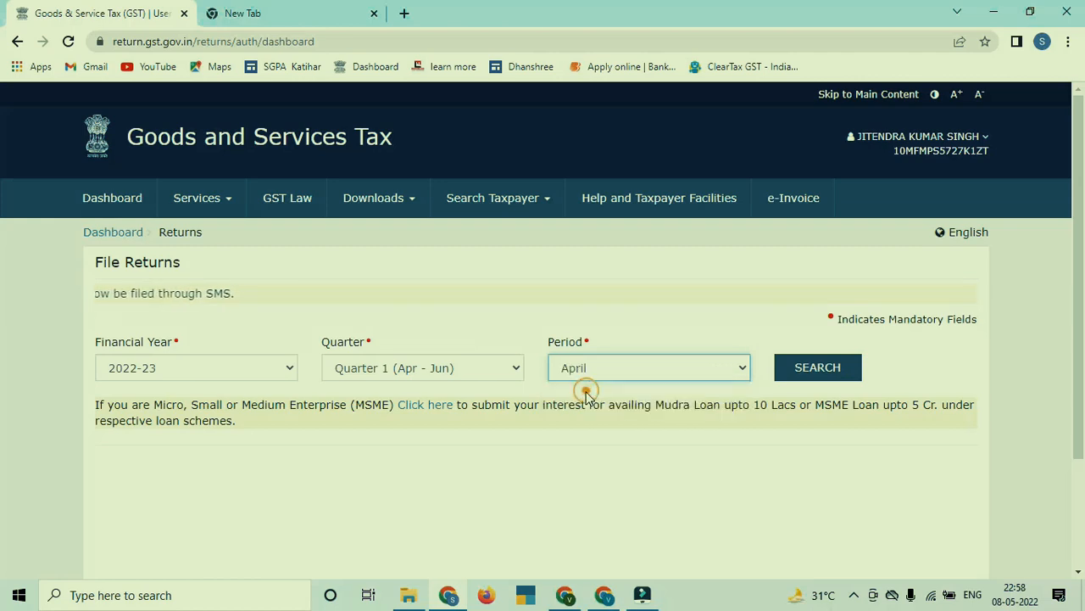
left_click(816, 369)
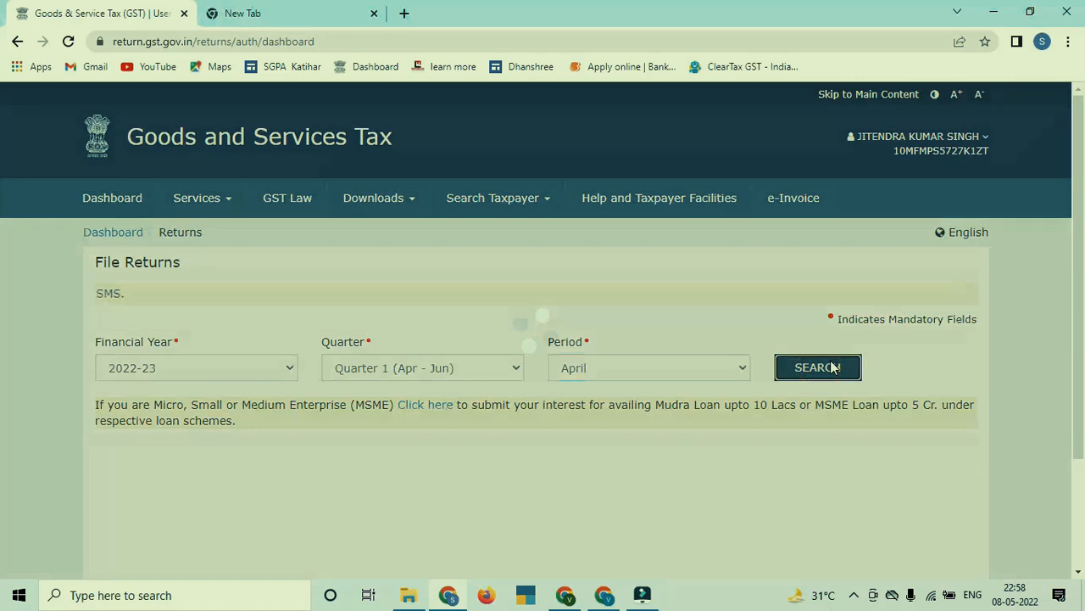
Open the GSTR1 return for online preparation
scroll(547, 376, "down", 3)
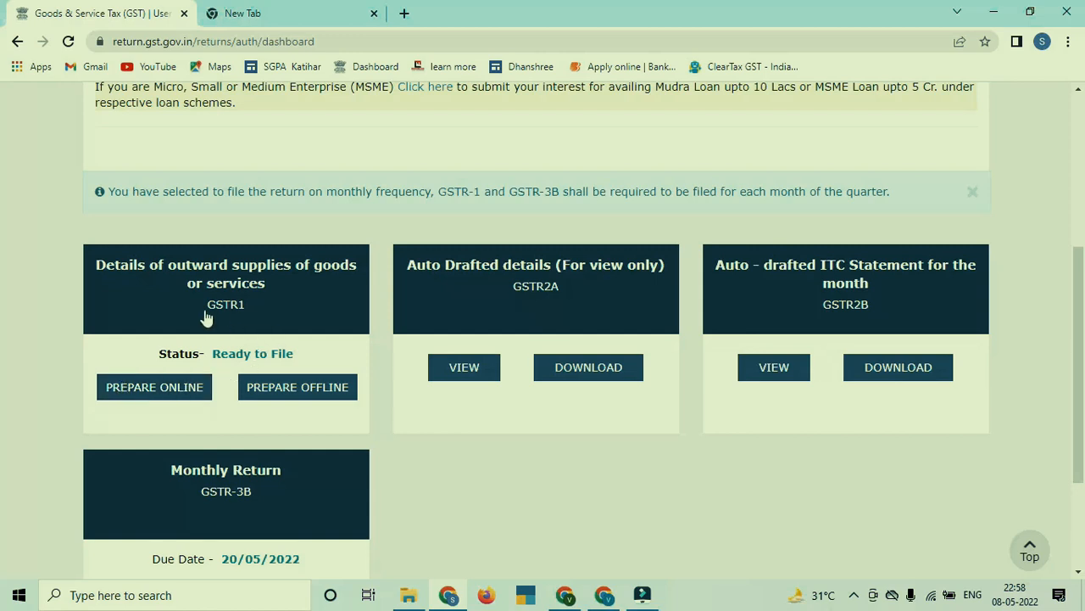
scroll(212, 424, "down", 2)
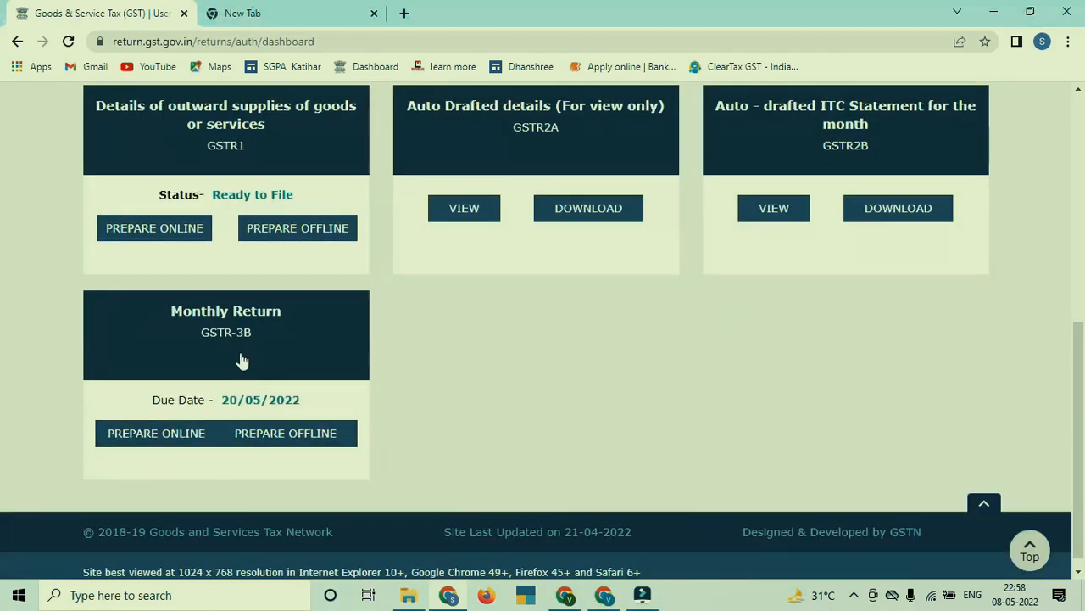
scroll(229, 356, "up", 2)
left_click(136, 388)
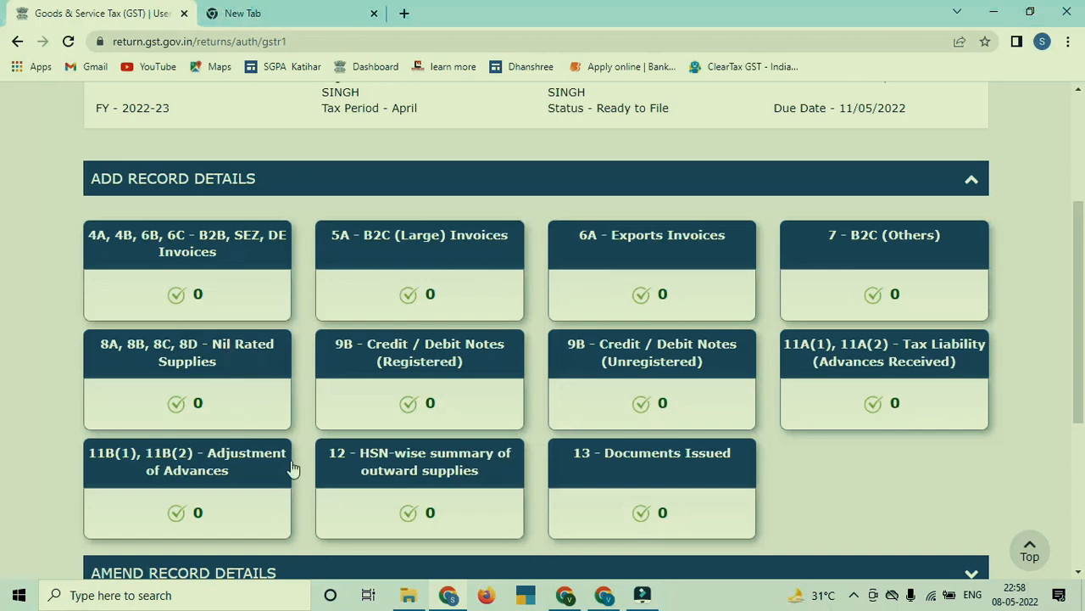
Look over the GSTR-1 record categories and proceed to the filing summary without adding records
scroll(449, 305, "down", 4)
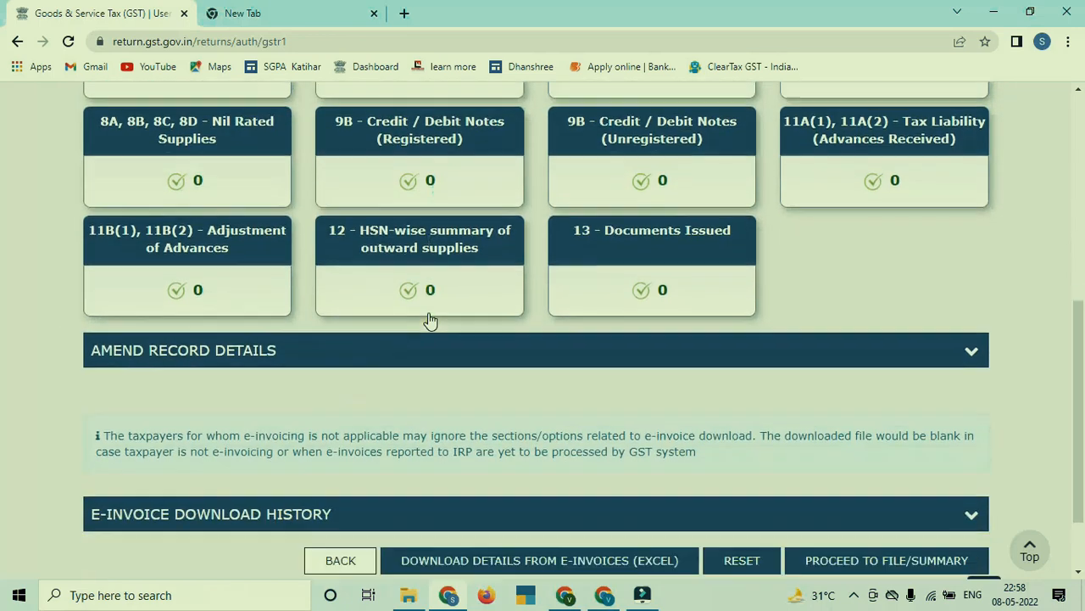
scroll(481, 313, "up", 3)
scroll(504, 297, "down", 3)
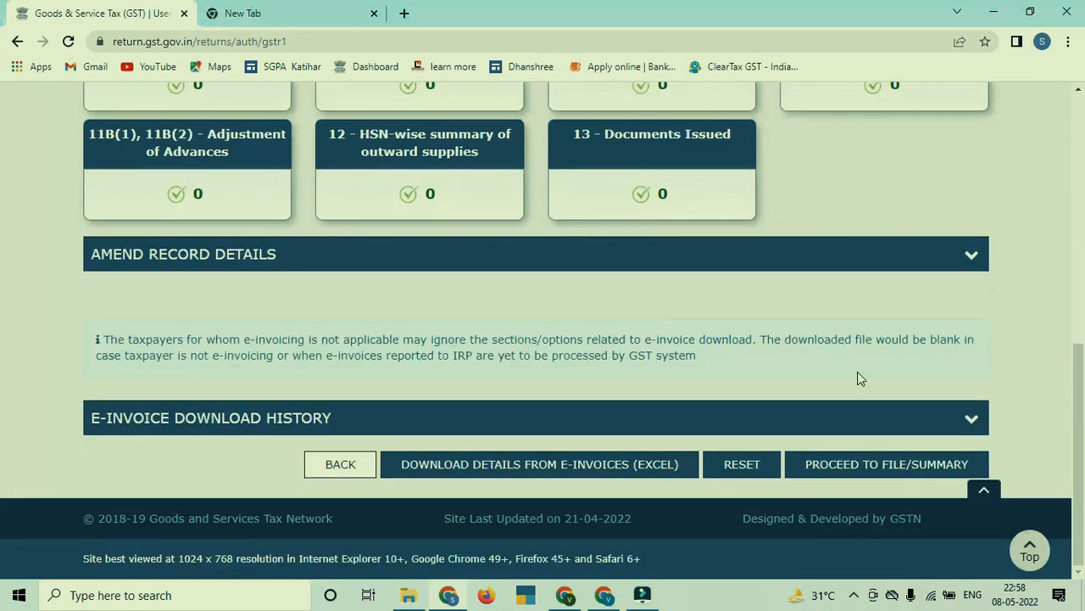
left_click(891, 472)
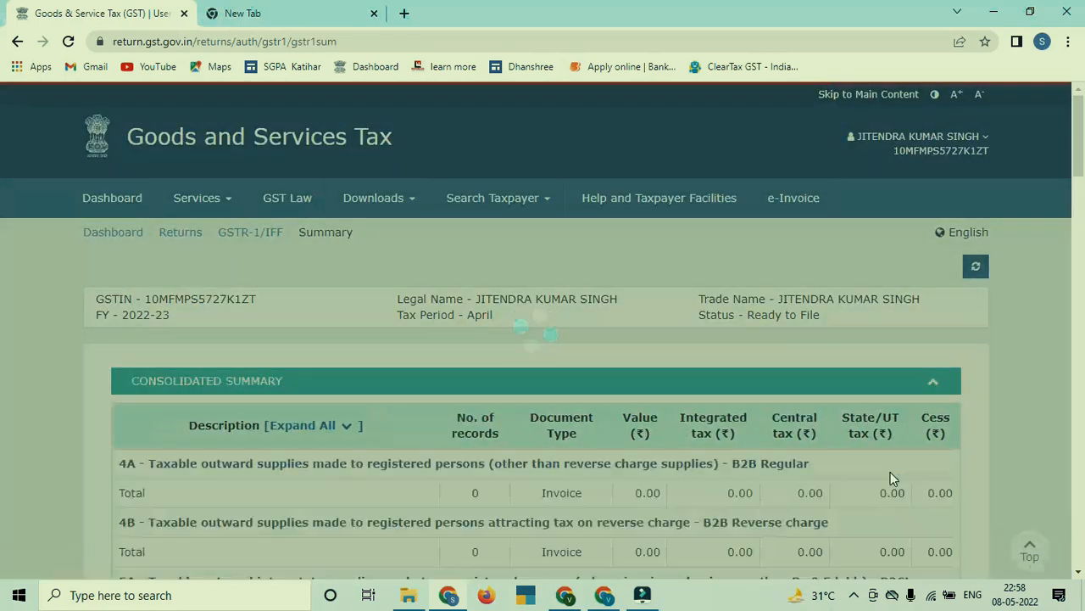
Review the GSTR-1 consolidated summary down to the total liability and proceed to file the statement
scroll(786, 403, "down", 4)
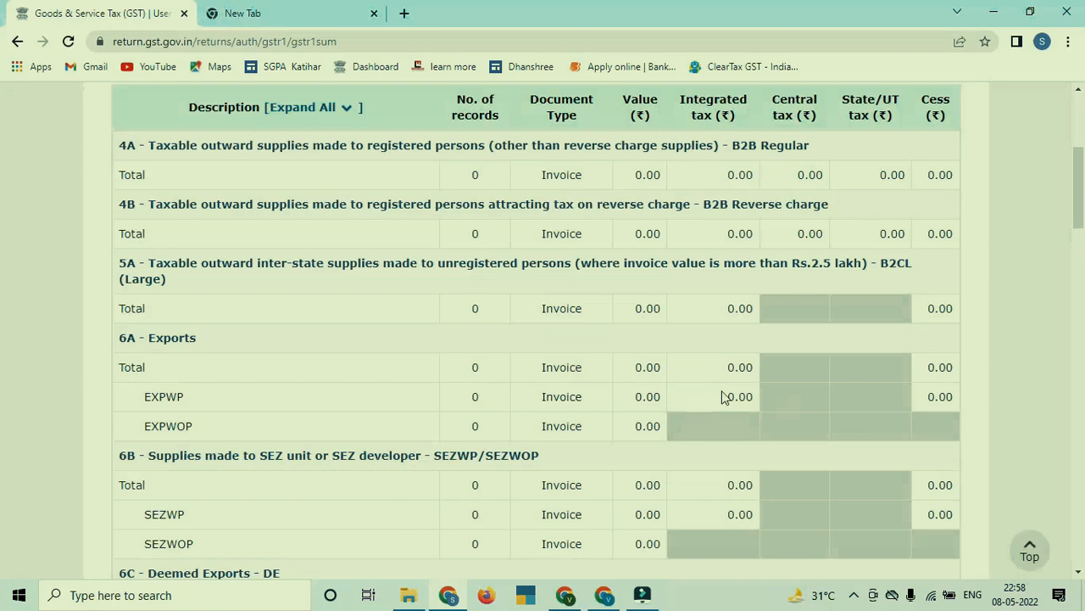
scroll(722, 396, "down", 5)
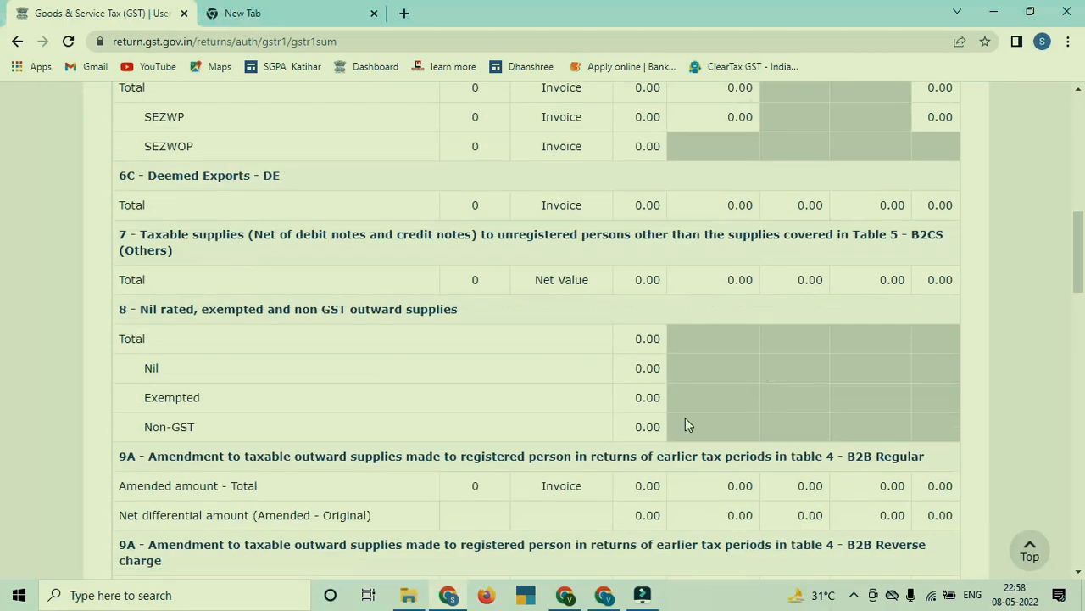
scroll(694, 397, "down", 6)
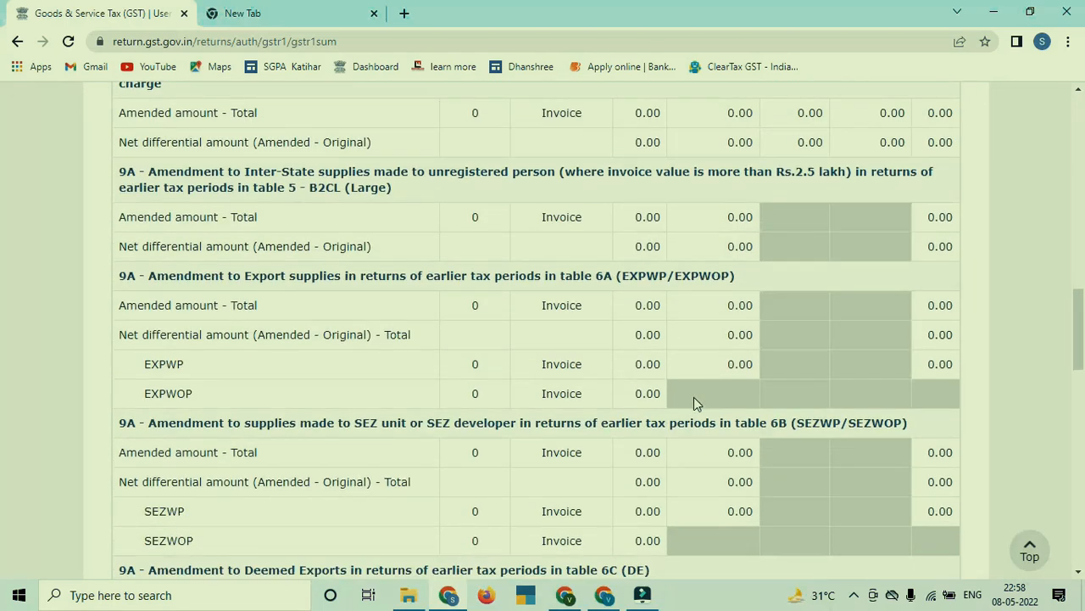
scroll(693, 397, "down", 10)
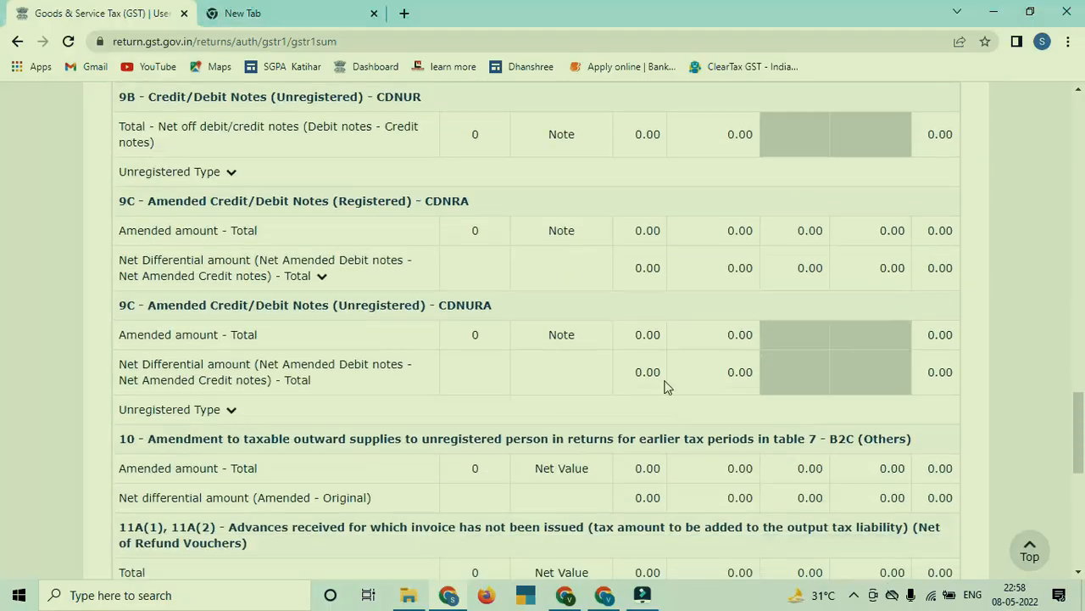
scroll(658, 368, "down", 5)
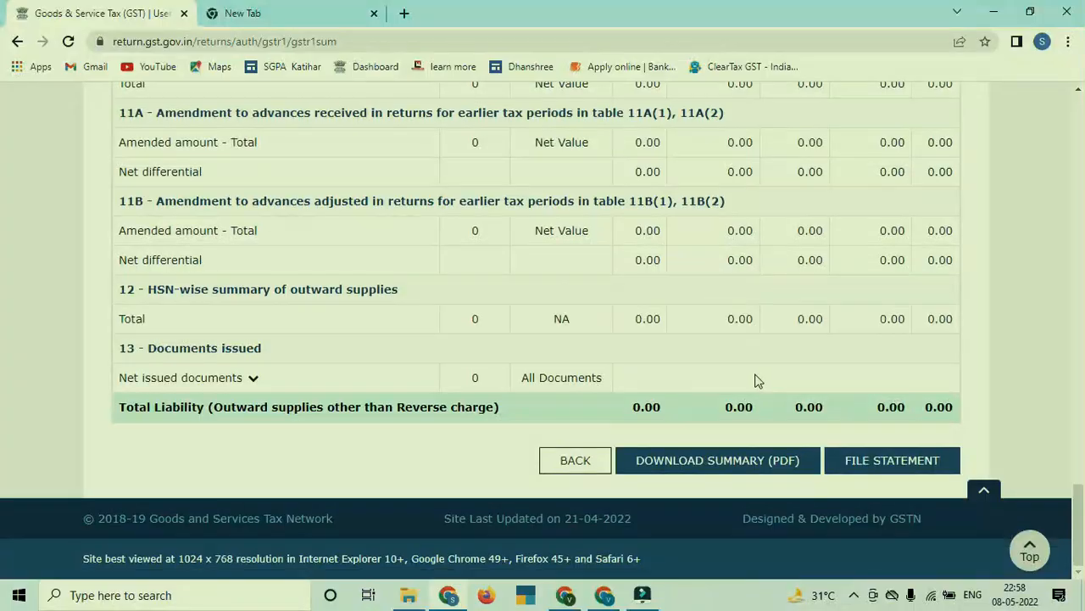
left_click(887, 475)
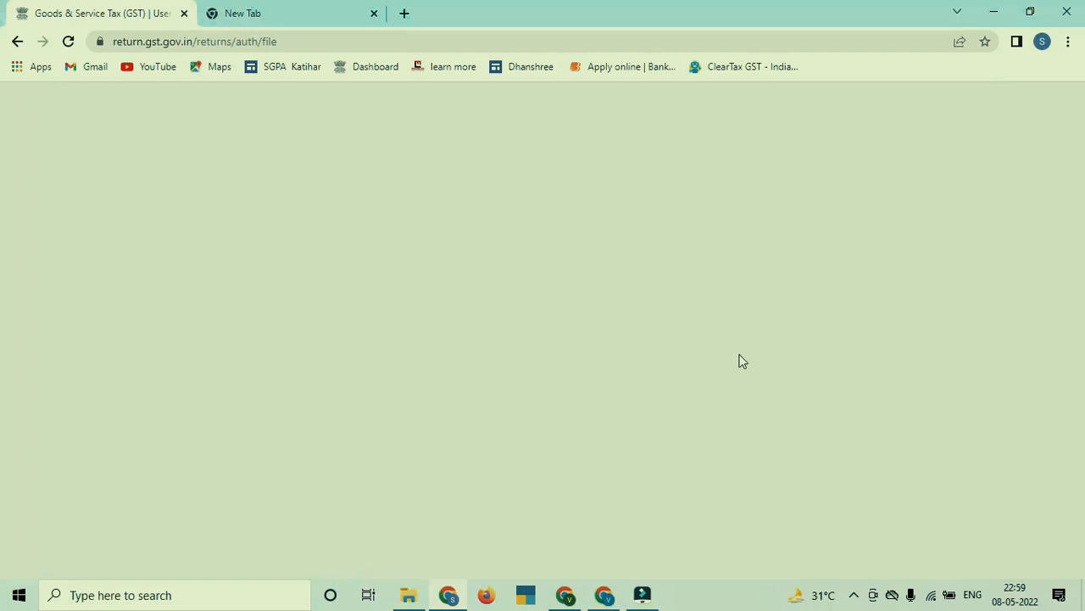
Affirm the GSTR-1 declaration with the authorised signatory selected, and start filing with EVC, then cancel at the one-time password request
scroll(594, 351, "down", 3)
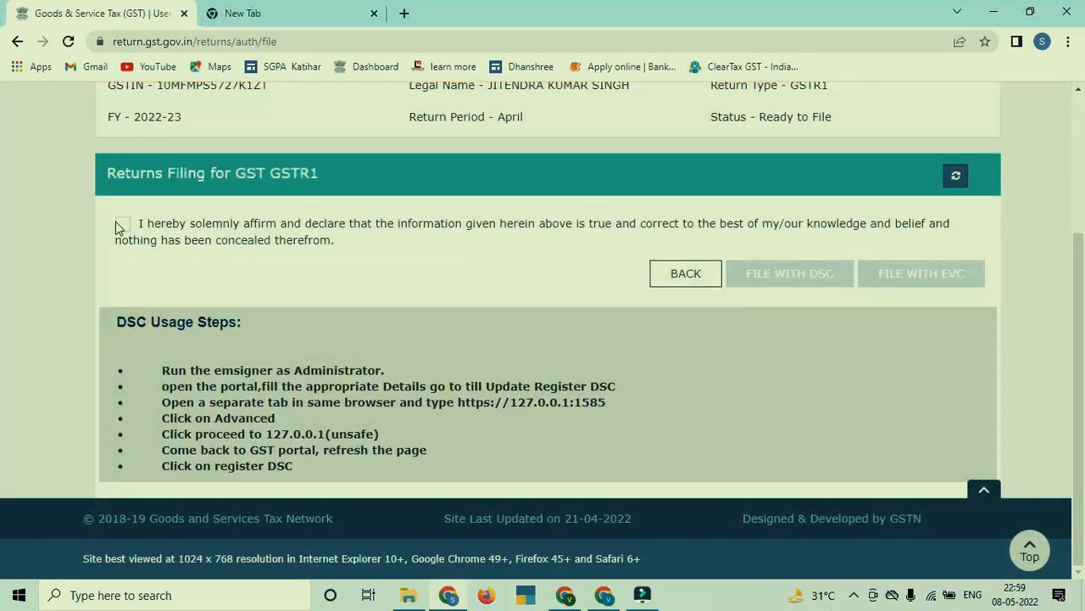
left_click(121, 223)
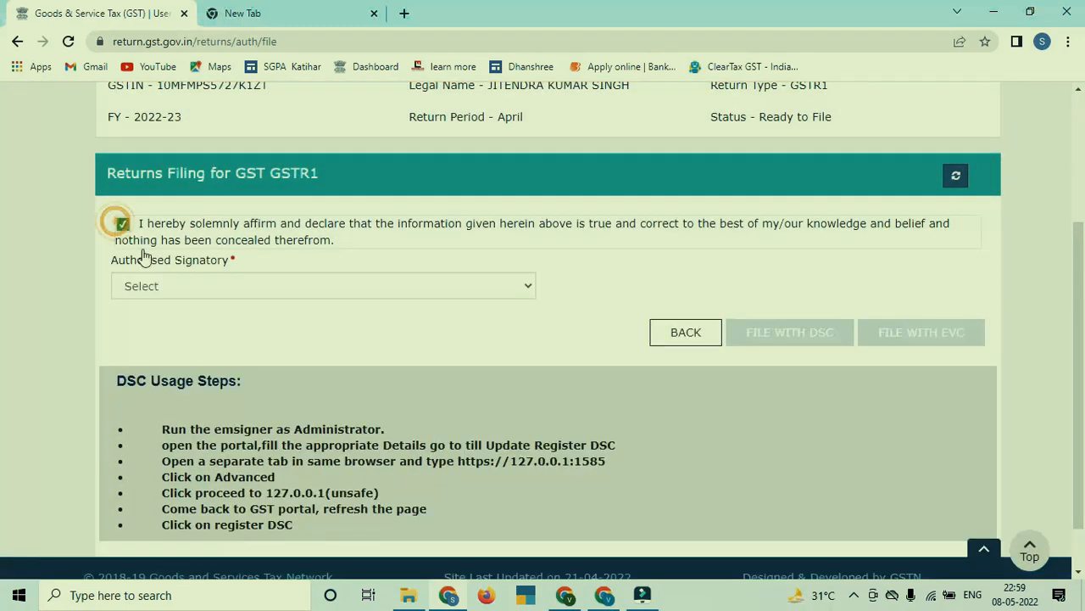
left_click(202, 293)
left_click(191, 322)
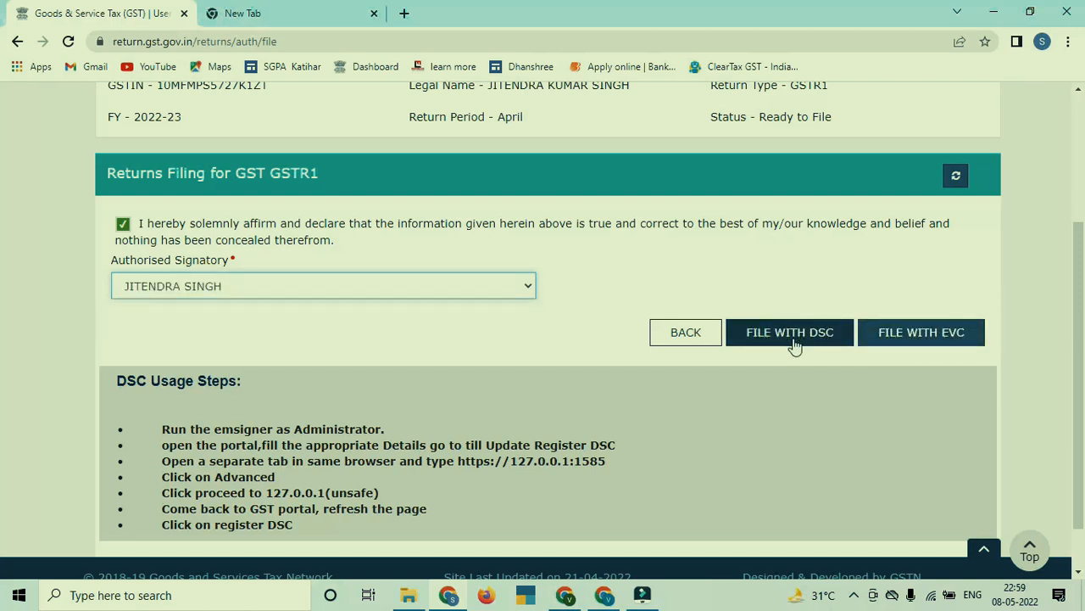
left_click(947, 342)
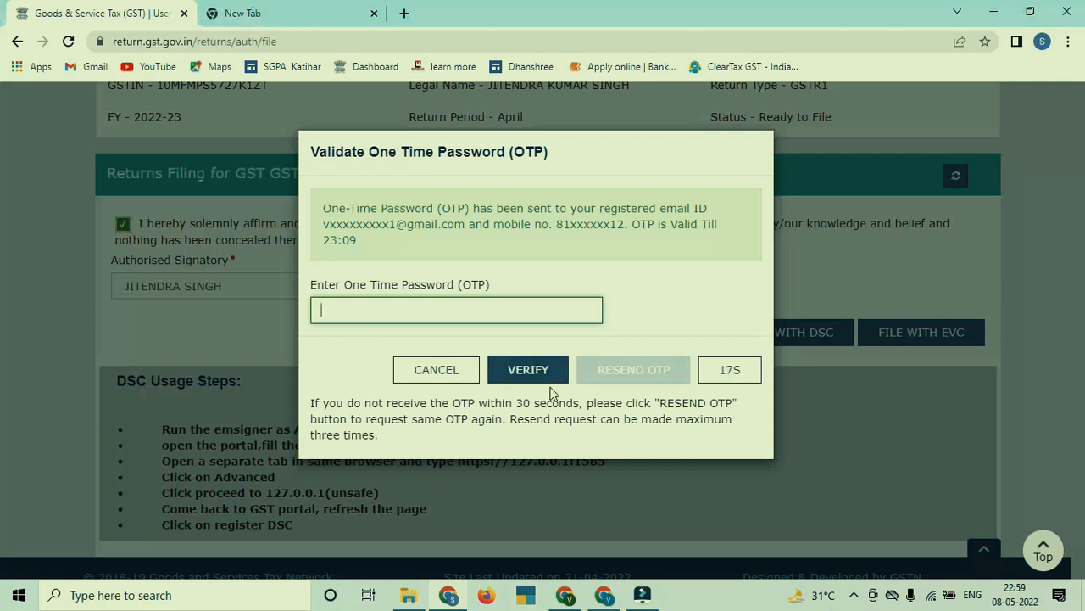
left_click(441, 375)
Go back to the return filing page and search again for the April returns of Quarter 1, 2022-23
scroll(302, 409, "up", 3)
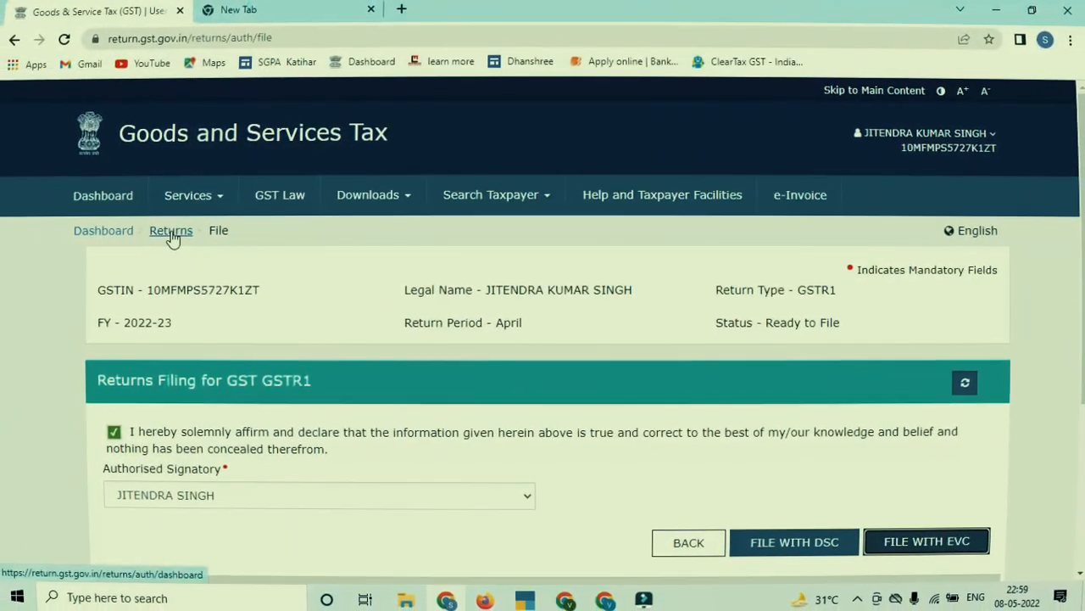
left_click(156, 218)
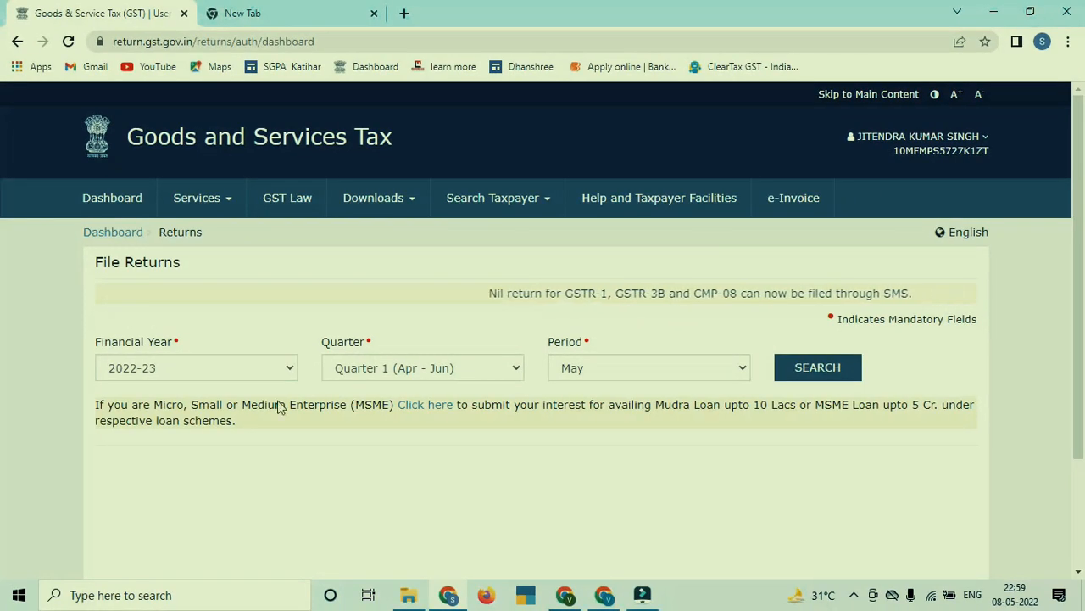
left_click(629, 370)
left_click(607, 390)
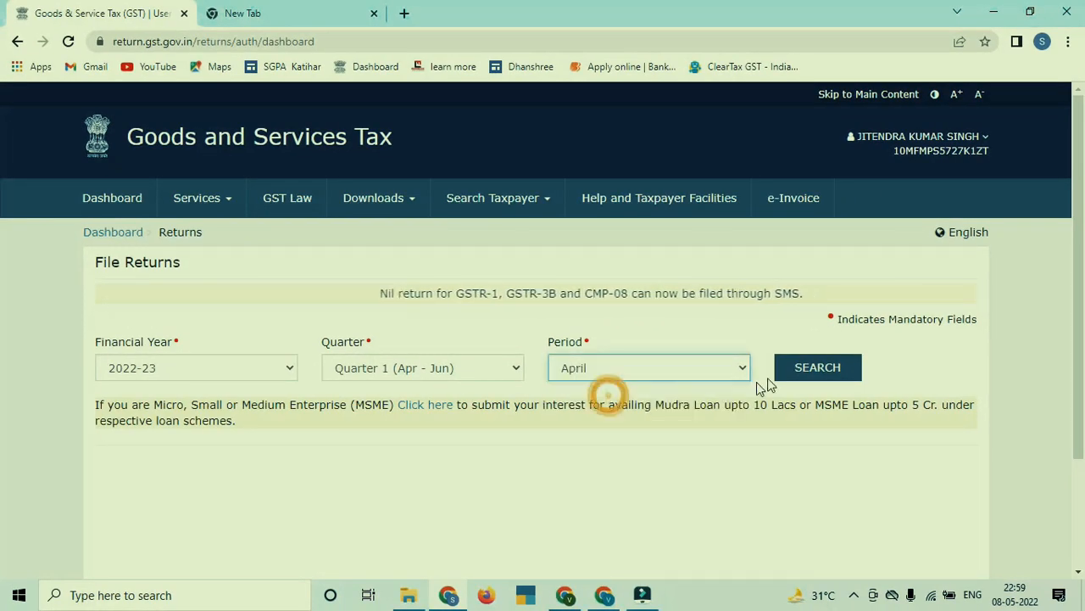
left_click(815, 368)
Open the GSTR-3B monthly return for online preparation
scroll(812, 368, "down", 4)
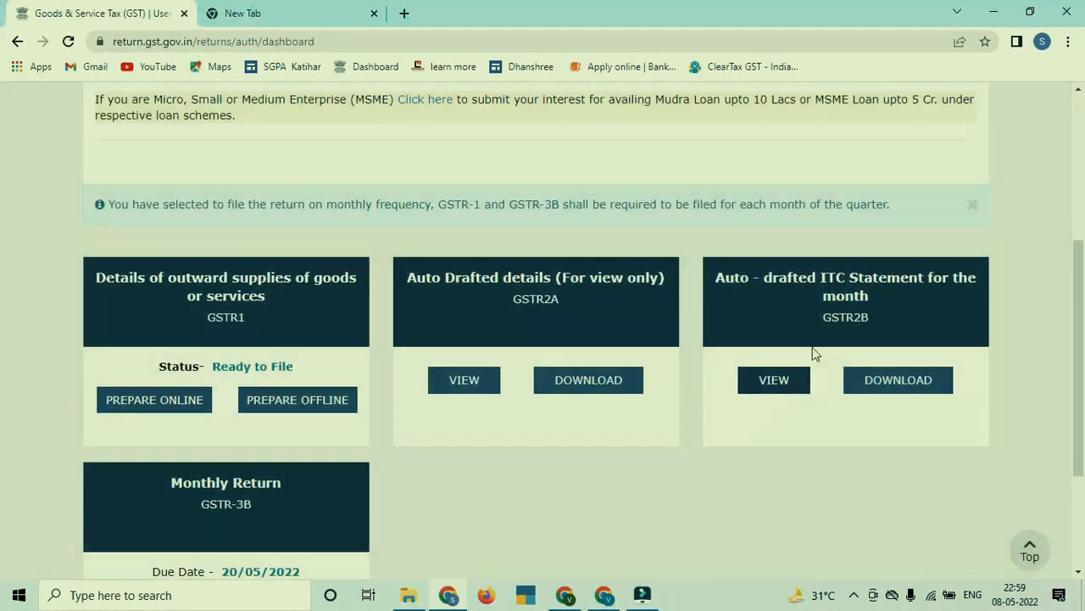
scroll(395, 298, "down", 3)
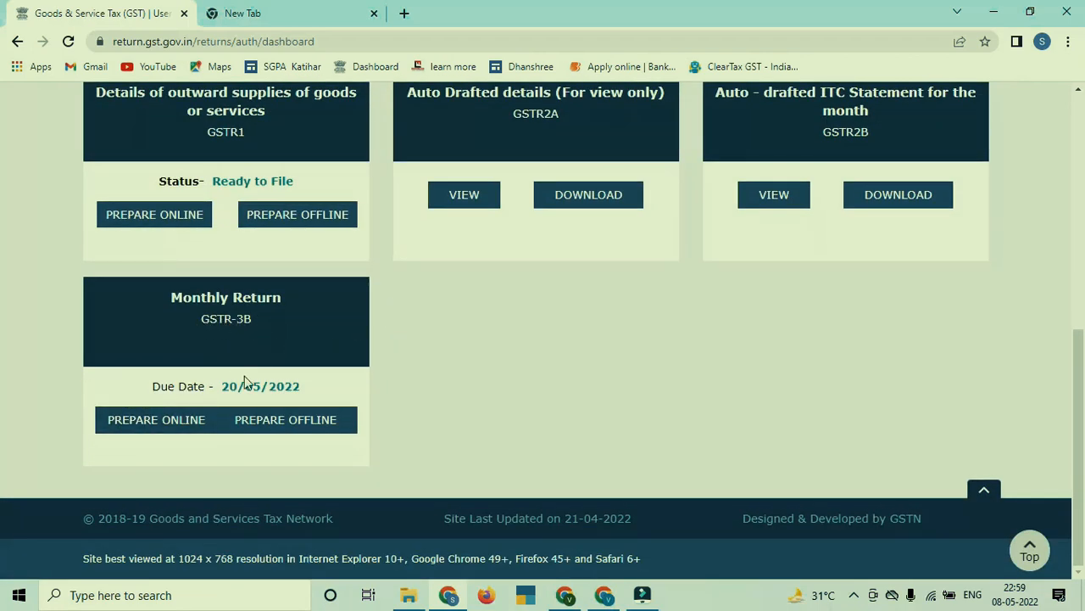
left_click(112, 418)
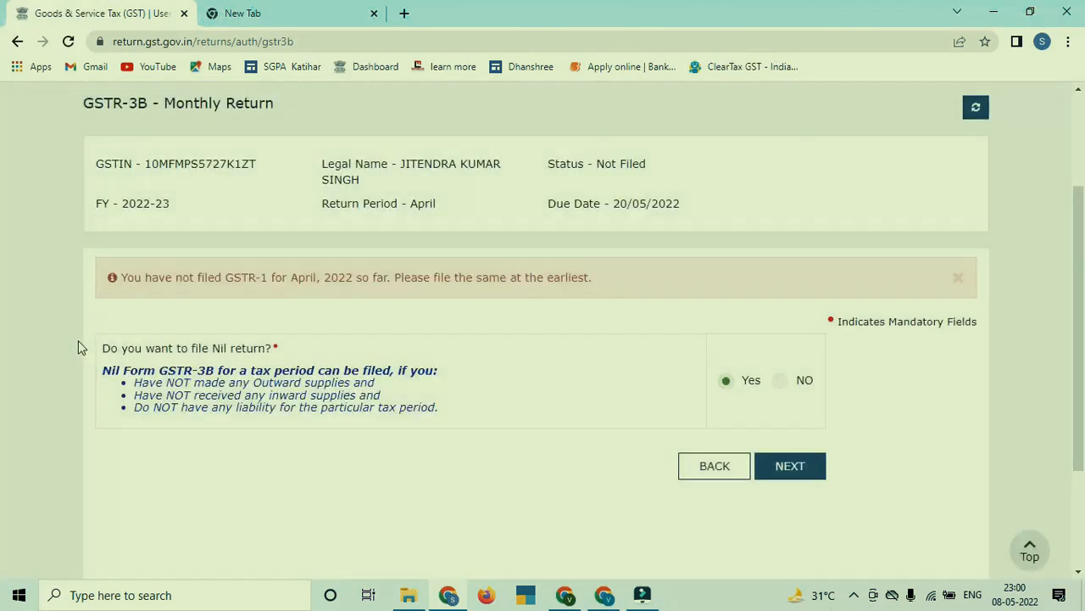
Proceed with GSTR-3B as a nil return and dismiss the system generated summary
left_click_drag(102, 350, 310, 351)
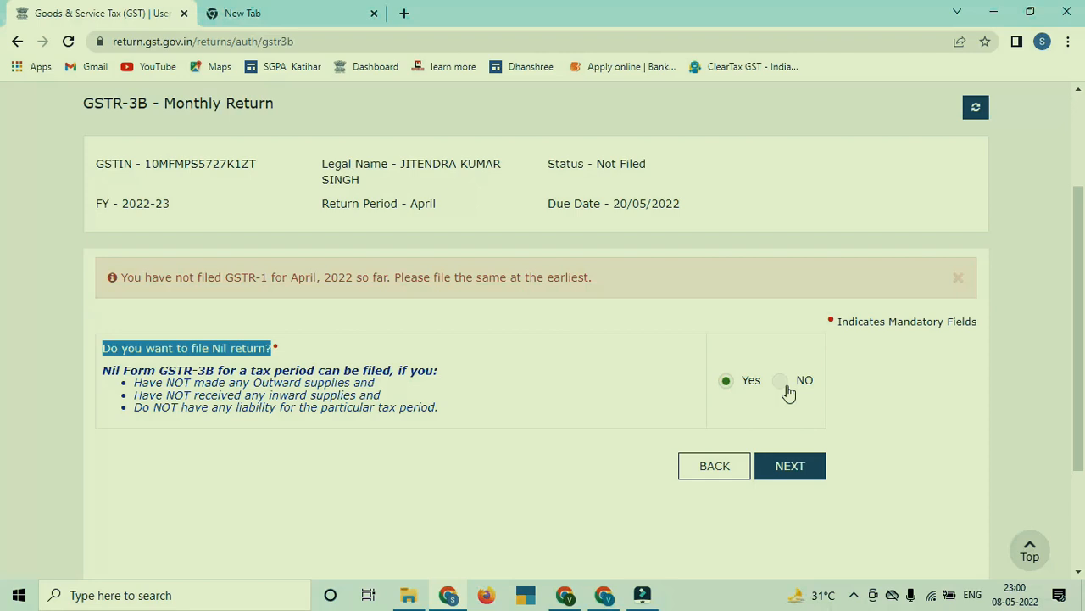
left_click(790, 467)
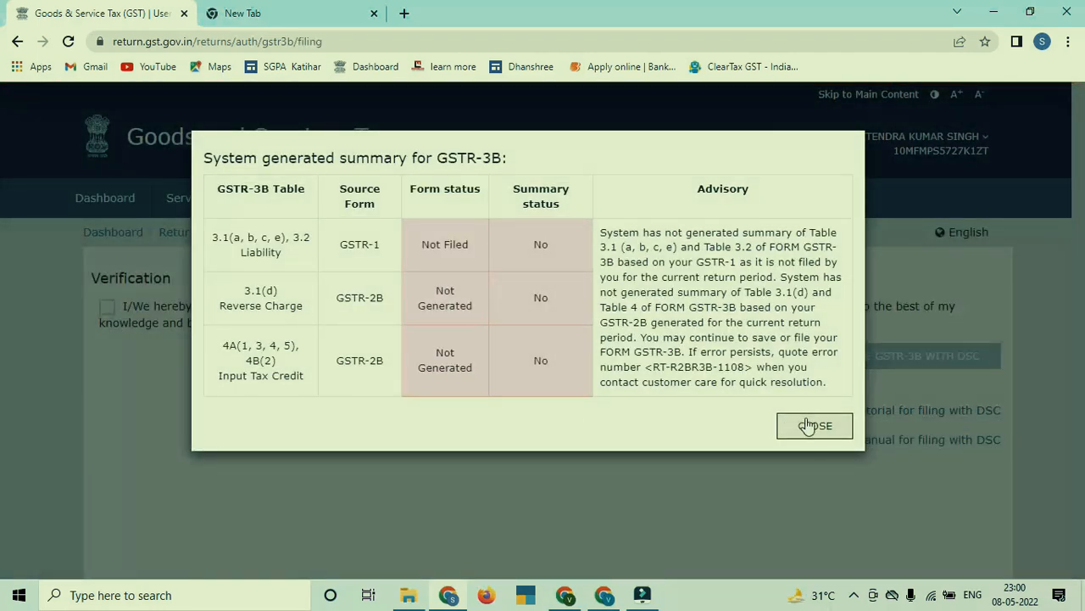
left_click(806, 420)
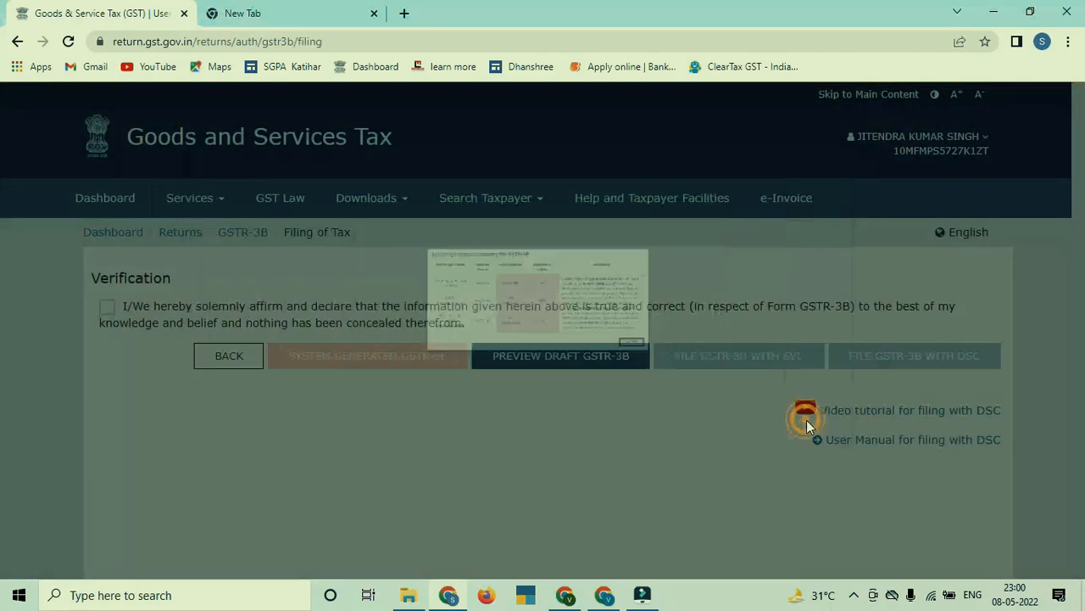
Affirm the GSTR-3B declaration with the authorised signatory selected, and start filing with EVC up to the one-time password field
left_click(107, 307)
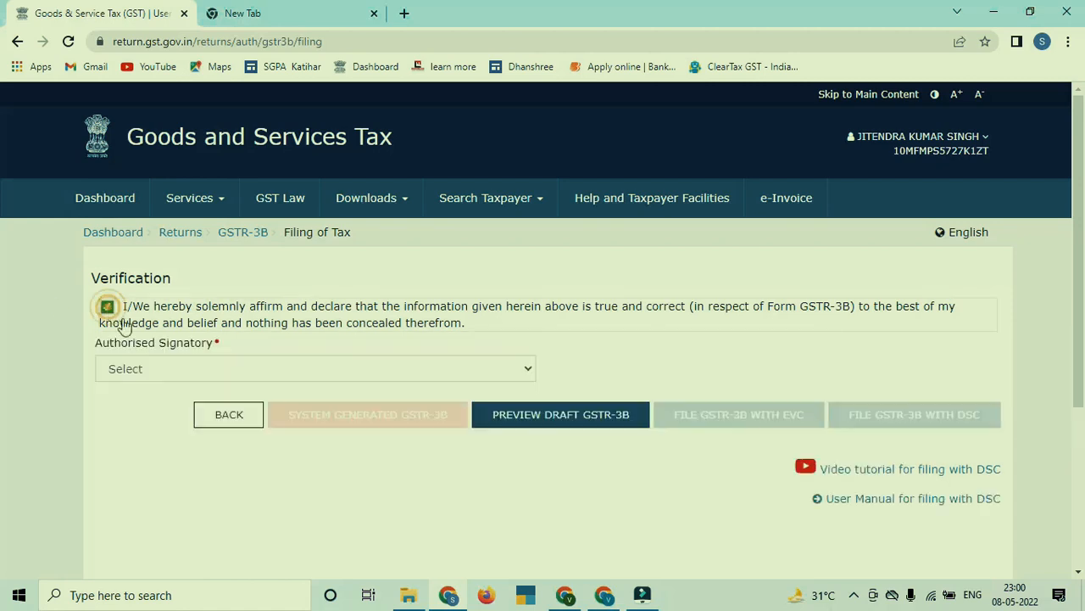
left_click(166, 368)
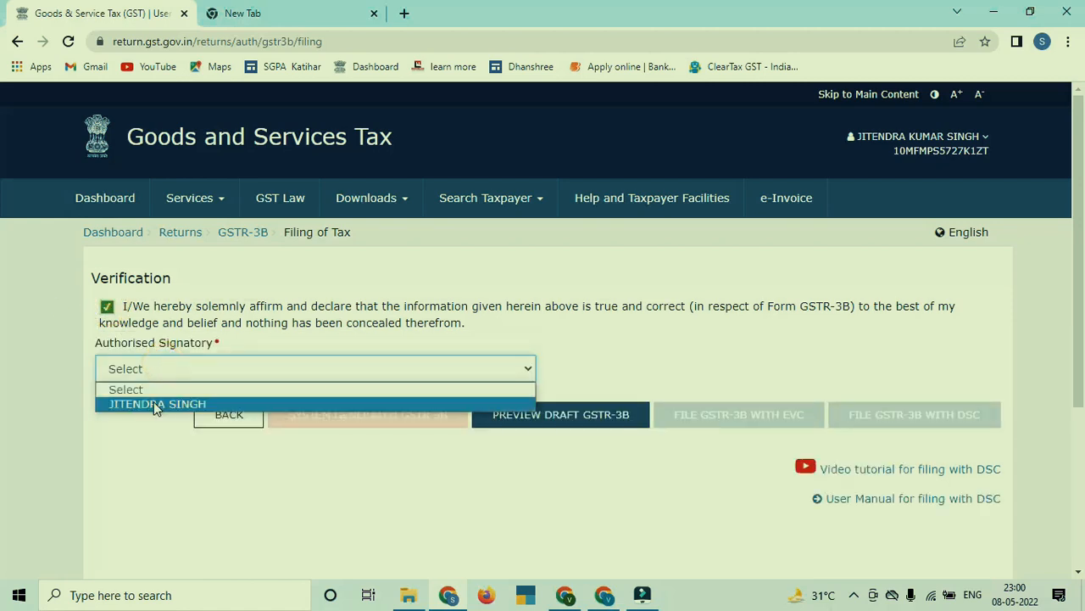
left_click(157, 402)
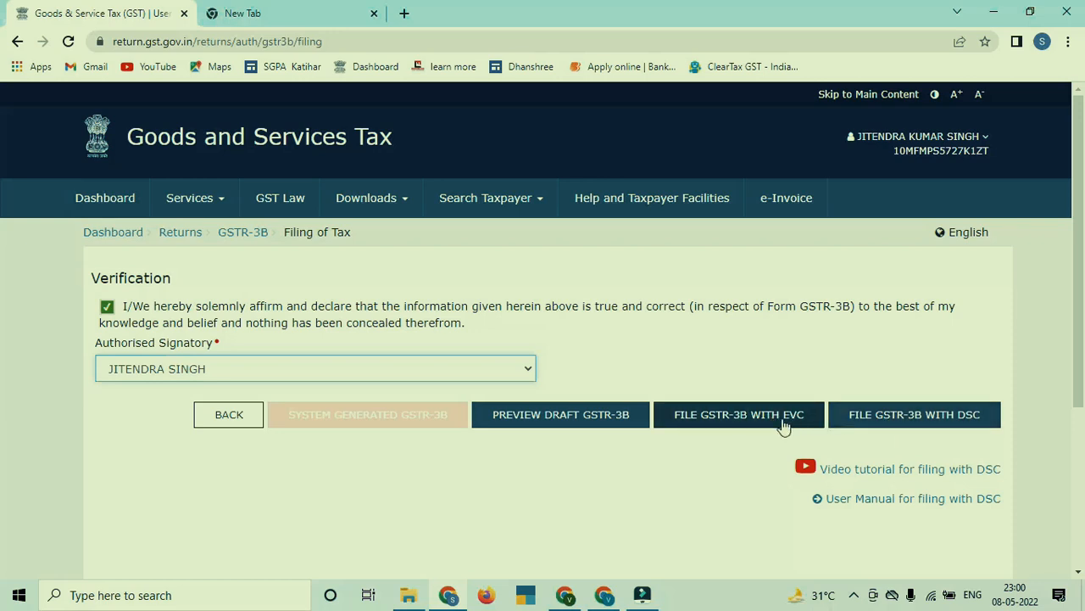
left_click(737, 415)
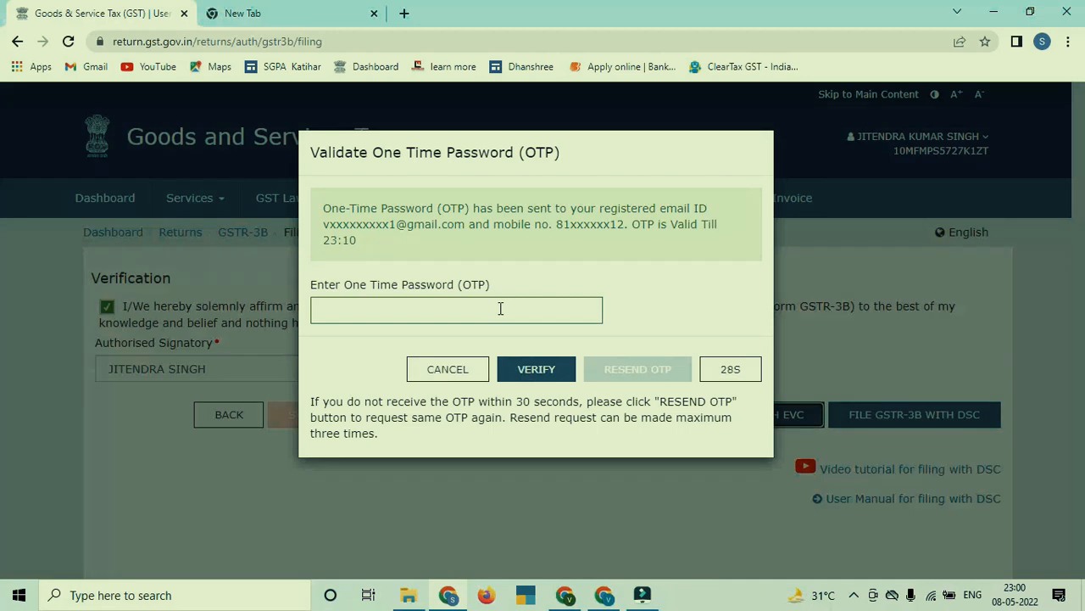
left_click(500, 309)
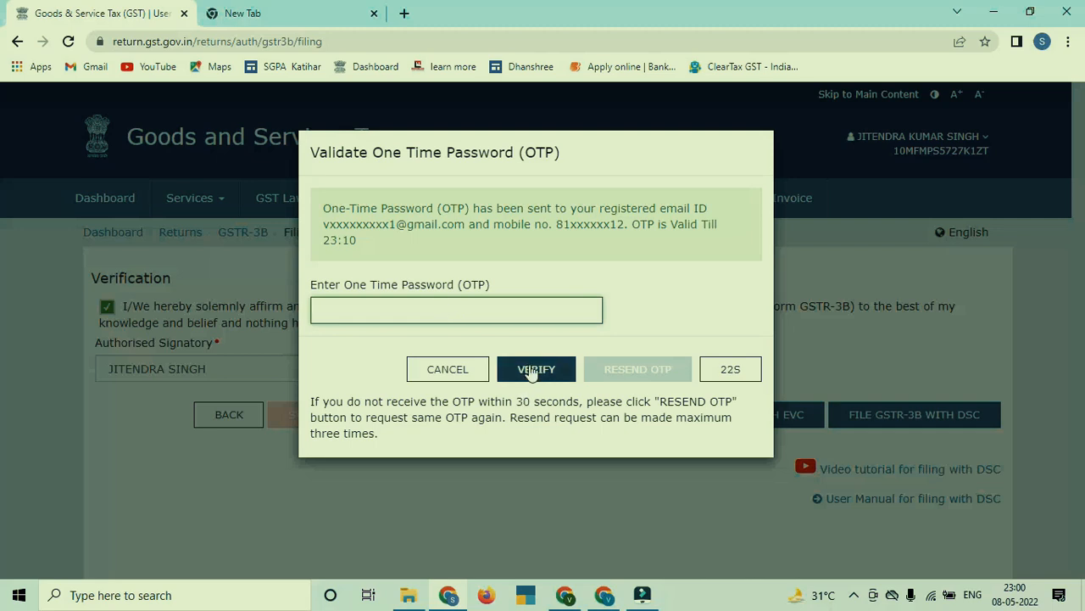